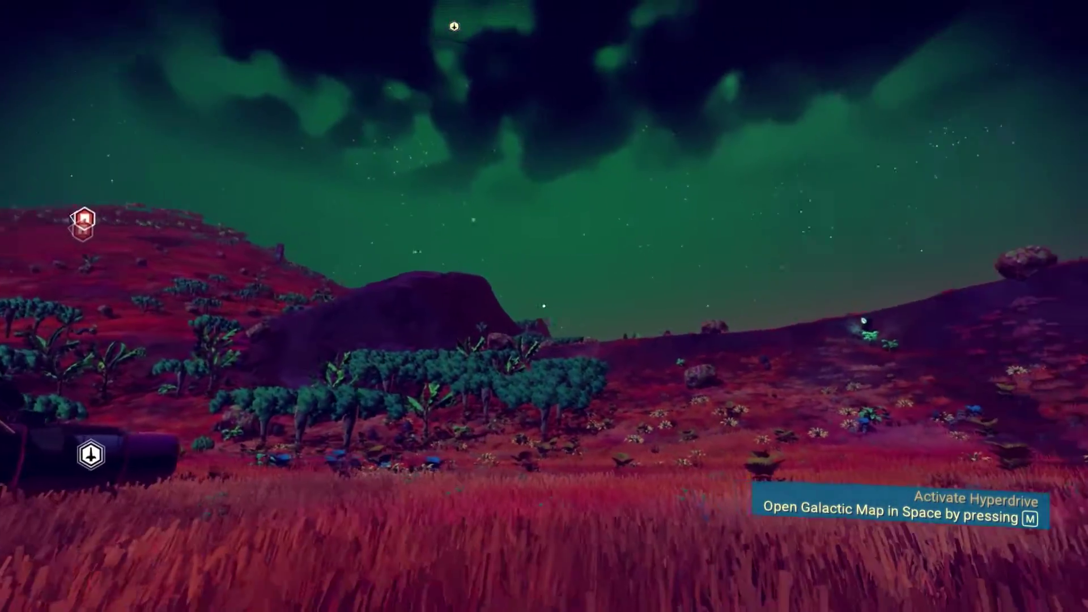
# Step: Walk forward across the red grass field in No Man's Sky
pyautogui.press('w')
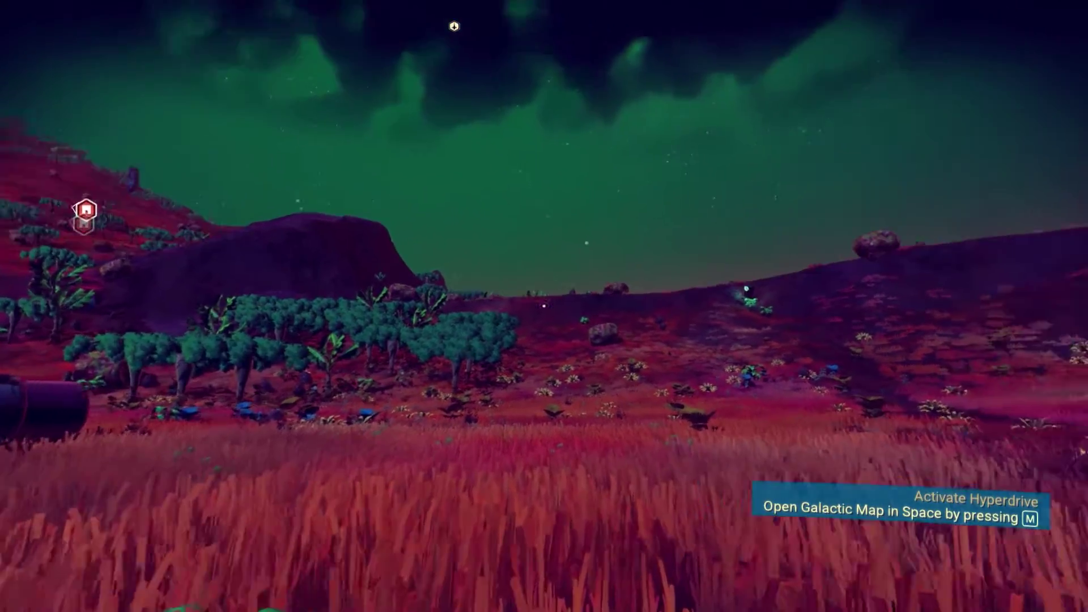
pyautogui.press('w')
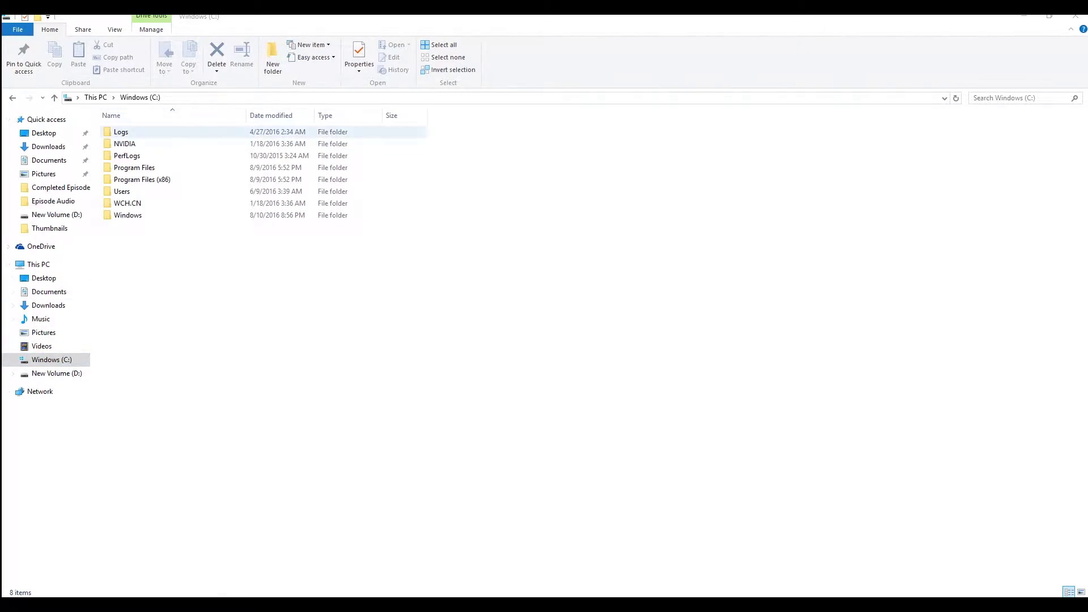
# Step: Browse to Program Files (x86)\Steam\steamapps\common\No Man's Sky\Binaries\SETTINGS on the C: drive
pyautogui.doubleClick(142, 179)
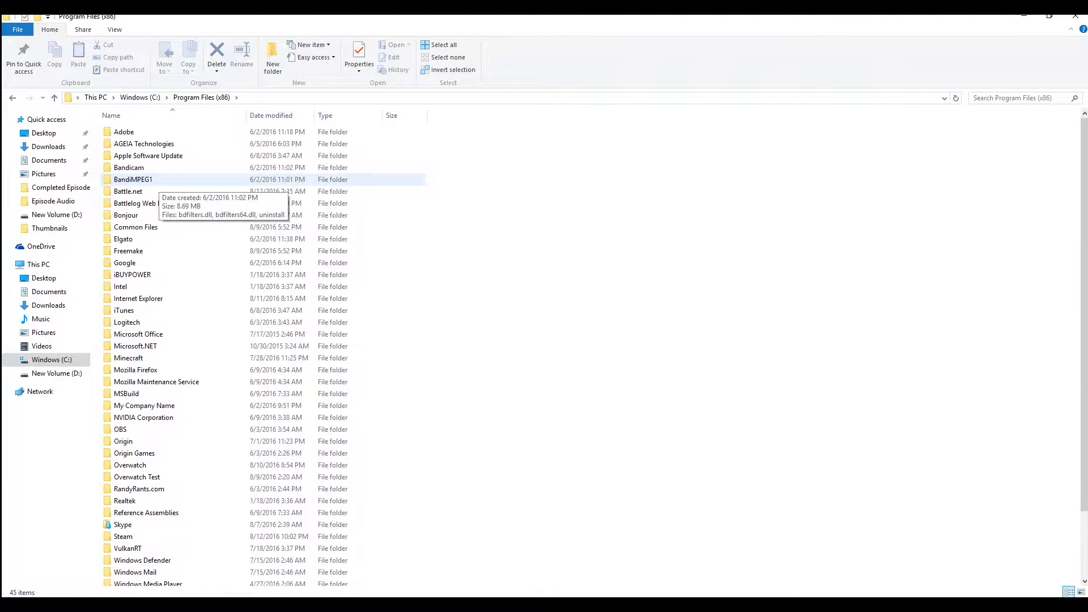
pyautogui.scroll(-2, 153, 182)
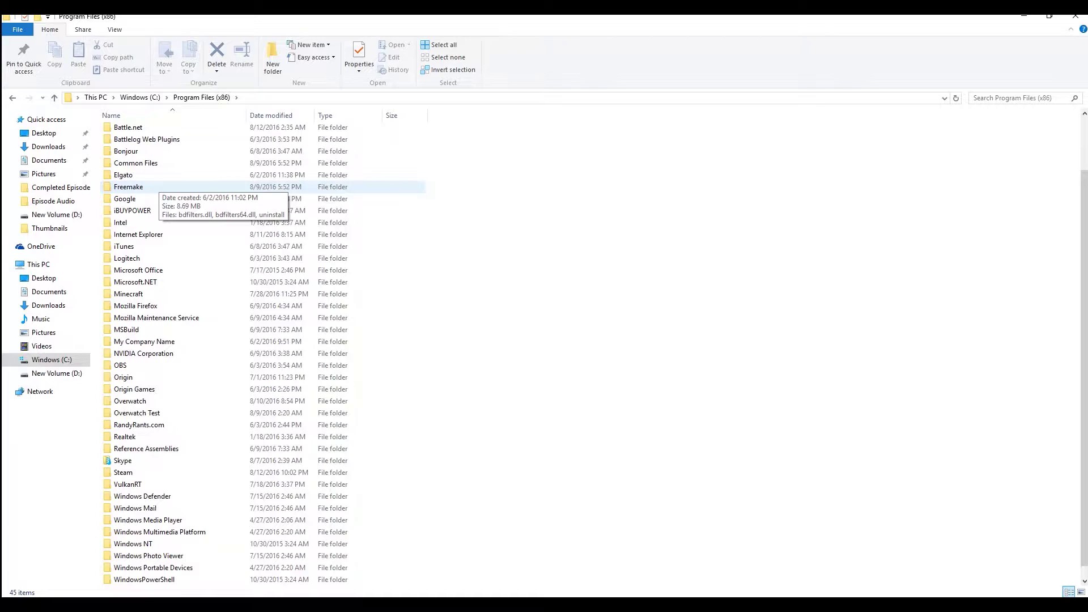
pyautogui.scroll(-1, 153, 184)
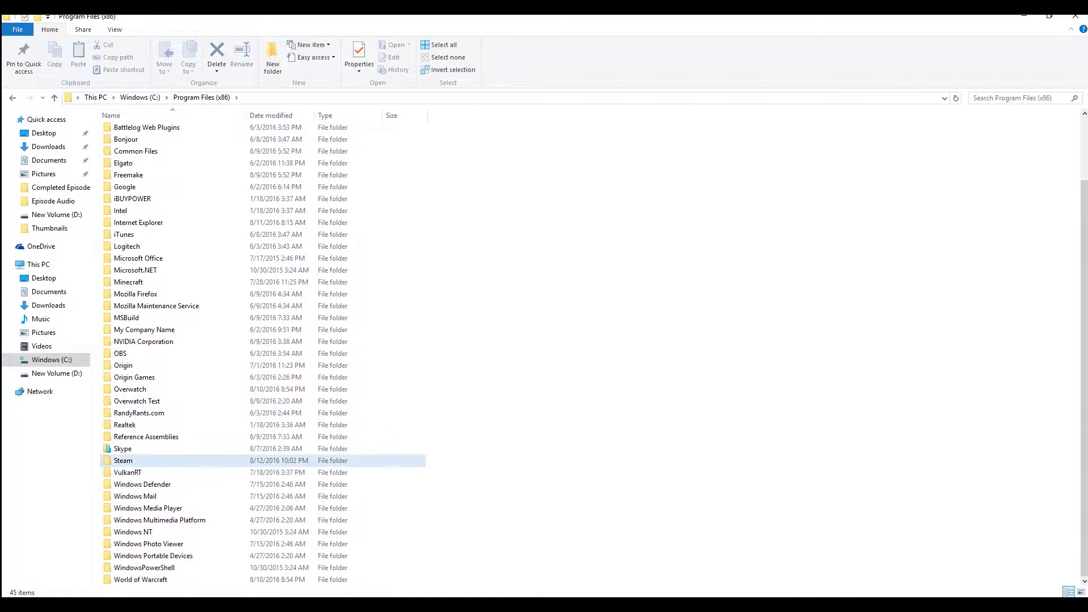
pyautogui.doubleClick(123, 460)
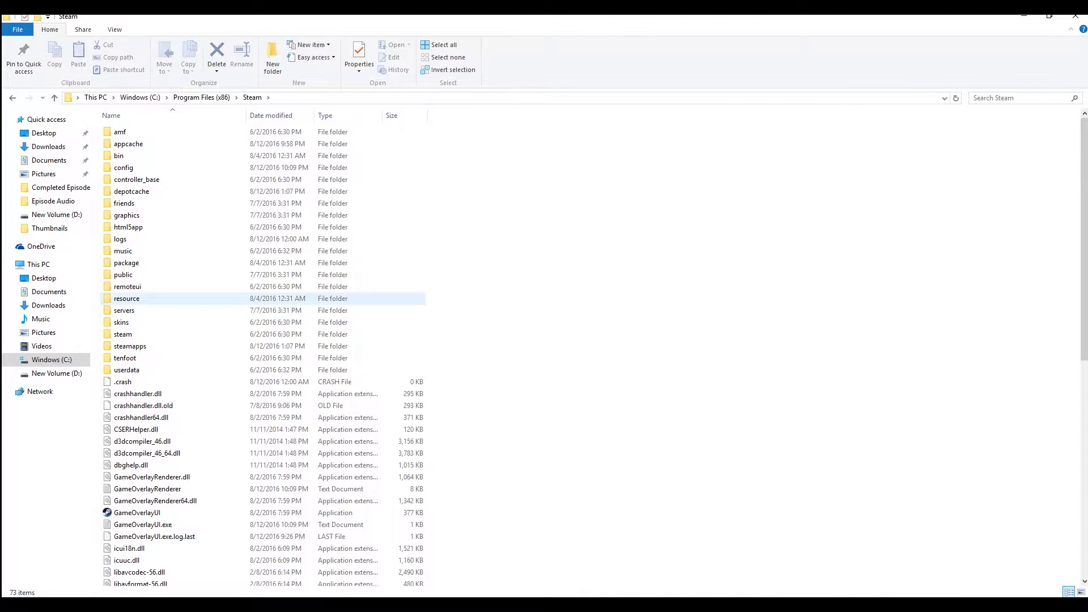
pyautogui.moveTo(192, 297)
pyautogui.doubleClick(130, 346)
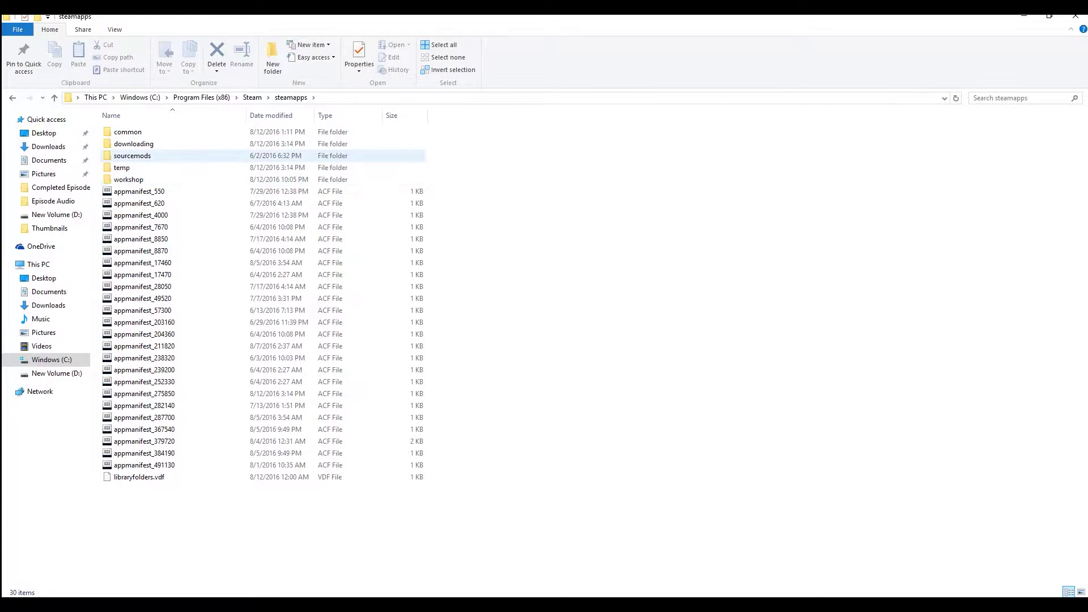
pyautogui.doubleClick(128, 131)
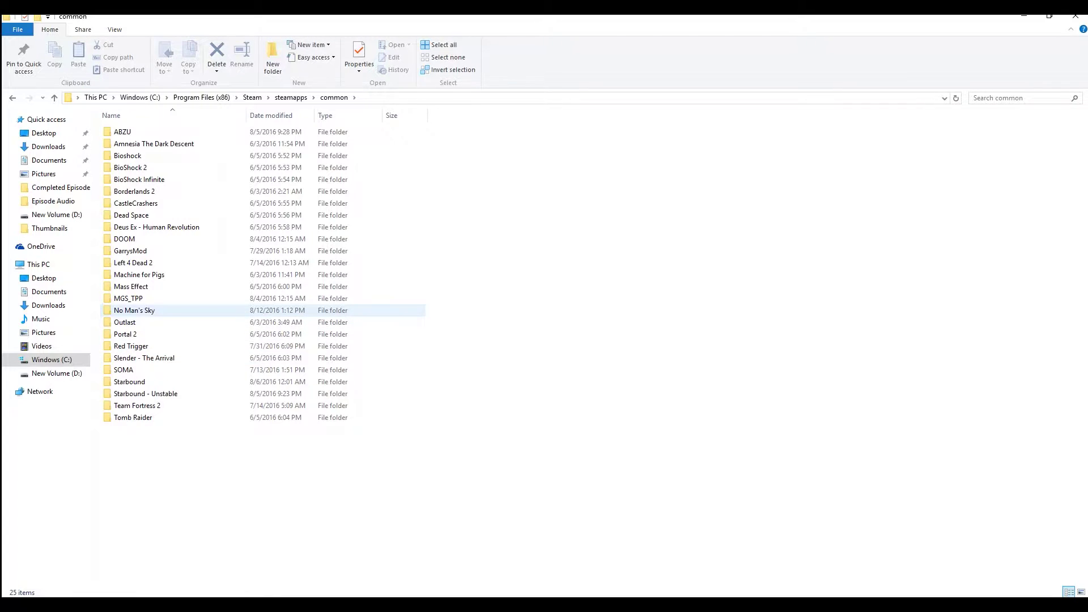
pyautogui.doubleClick(135, 310)
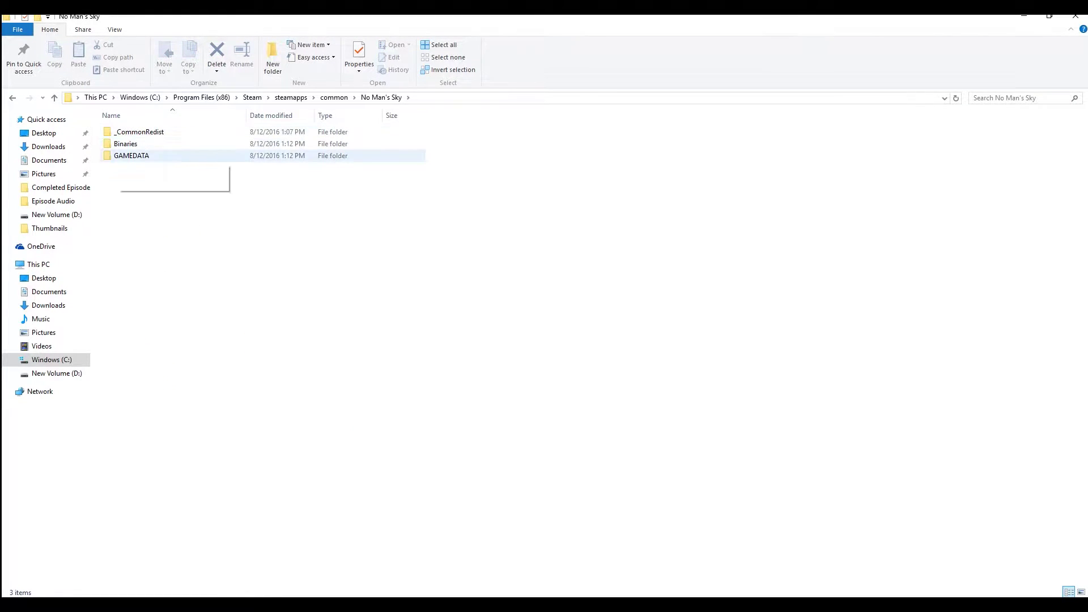
pyautogui.doubleClick(126, 144)
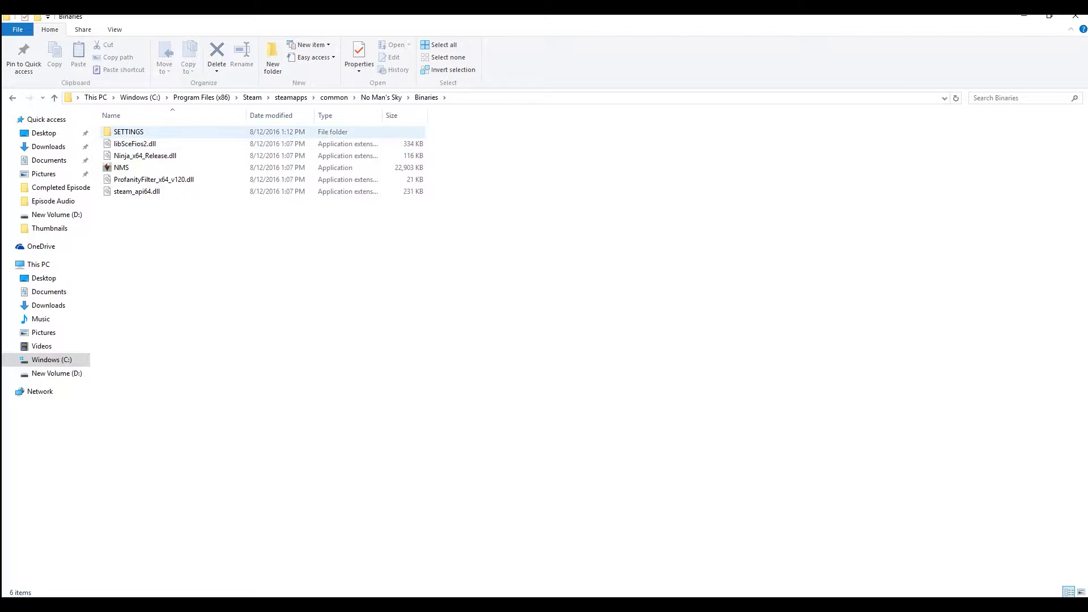
pyautogui.doubleClick(129, 132)
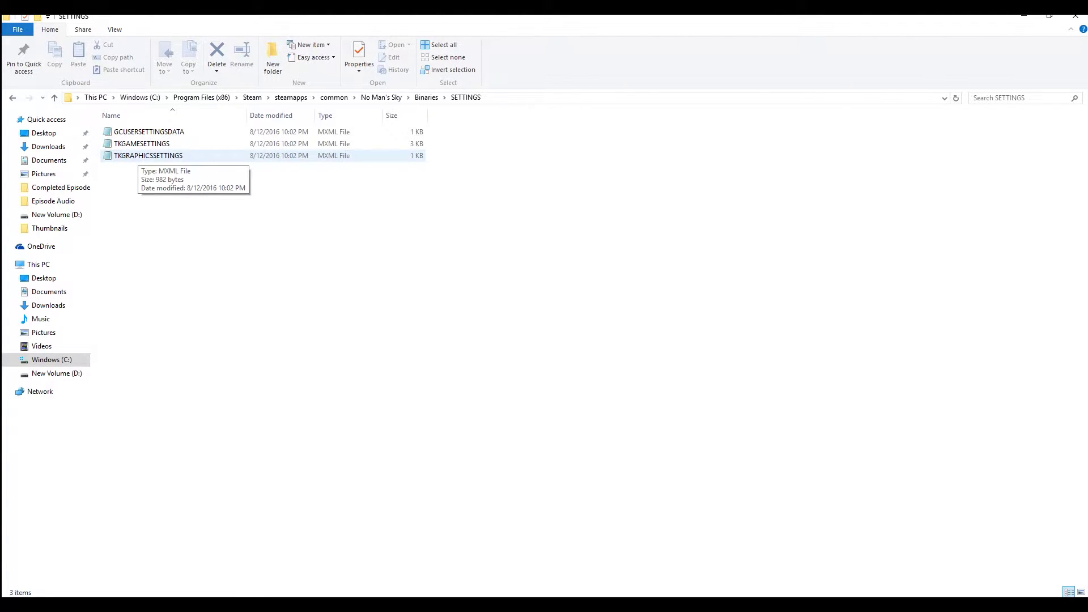
# Step: Open TKGRAPHICSSETTINGS in Notepad from its right-click menu
pyautogui.rightClick(139, 155)
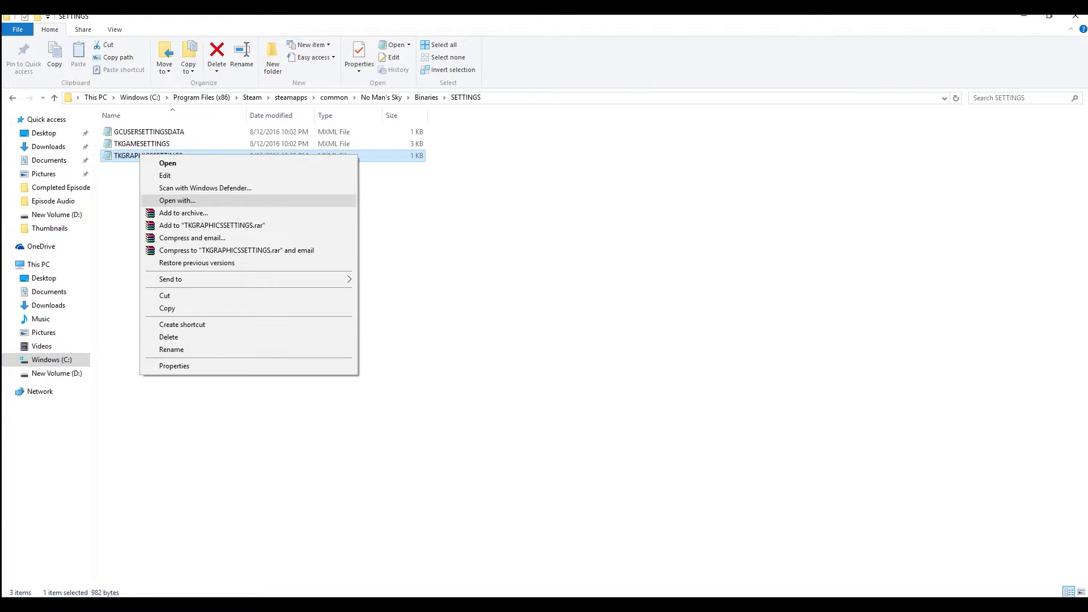
pyautogui.click(165, 175)
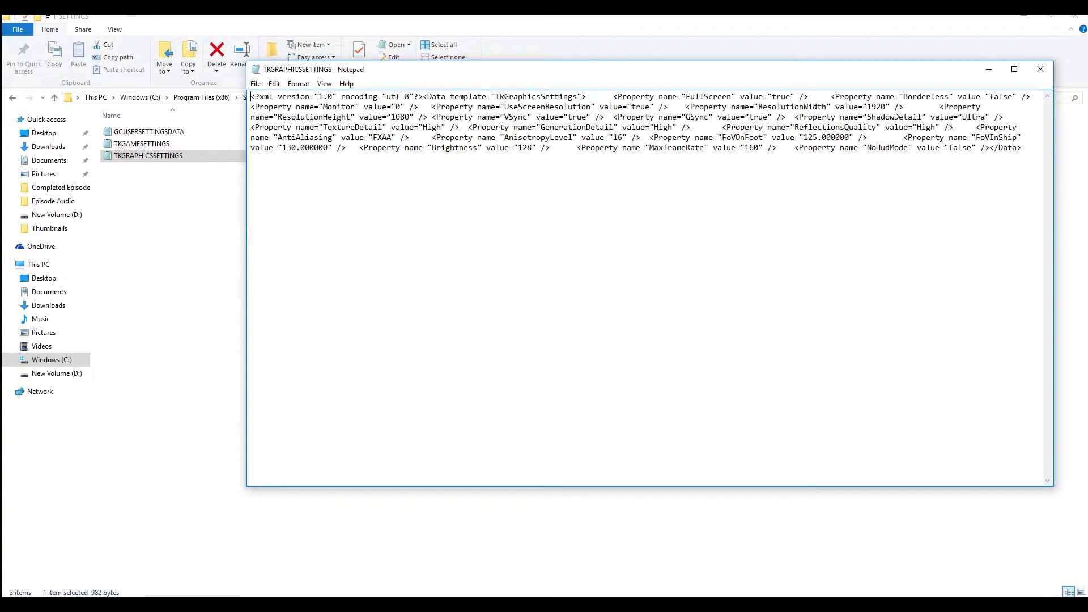
pyautogui.moveTo(650, 137); pyautogui.dragTo(849, 138)
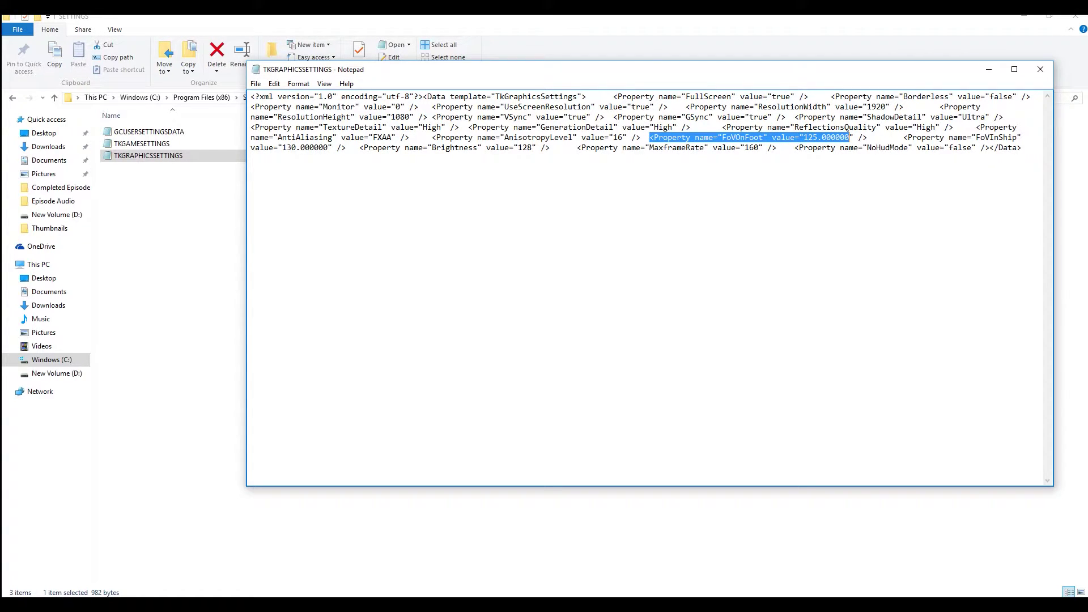
pyautogui.click(818, 138)
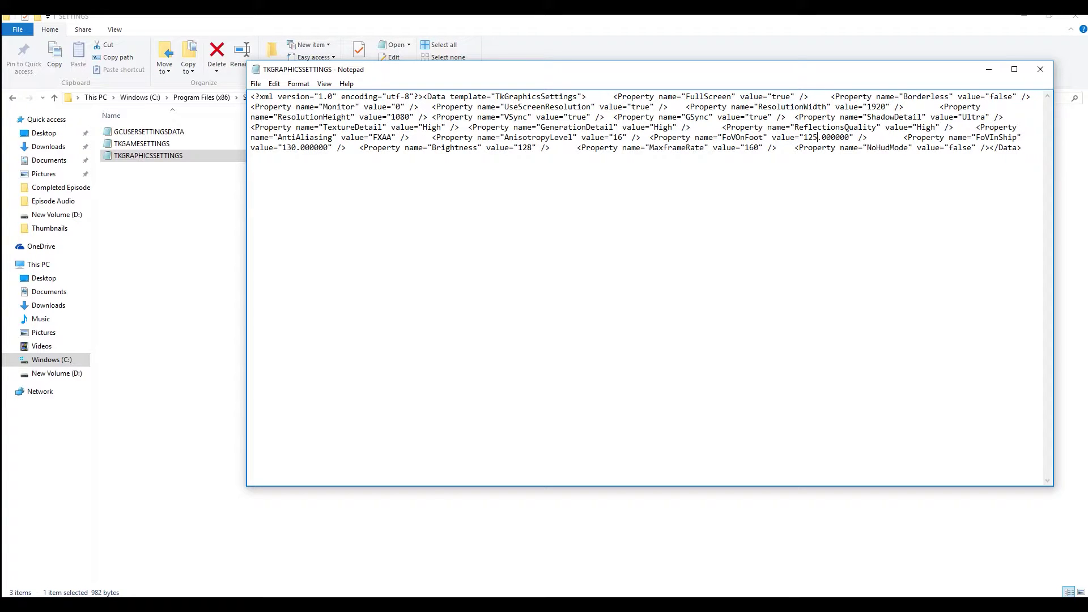
pyautogui.hotkey('shift', 'Left')
pyautogui.hotkey('shift', 'Left')
pyautogui.hotkey('shift', 'Left')
pyautogui.moveTo(904, 137); pyautogui.dragTo(1022, 137)
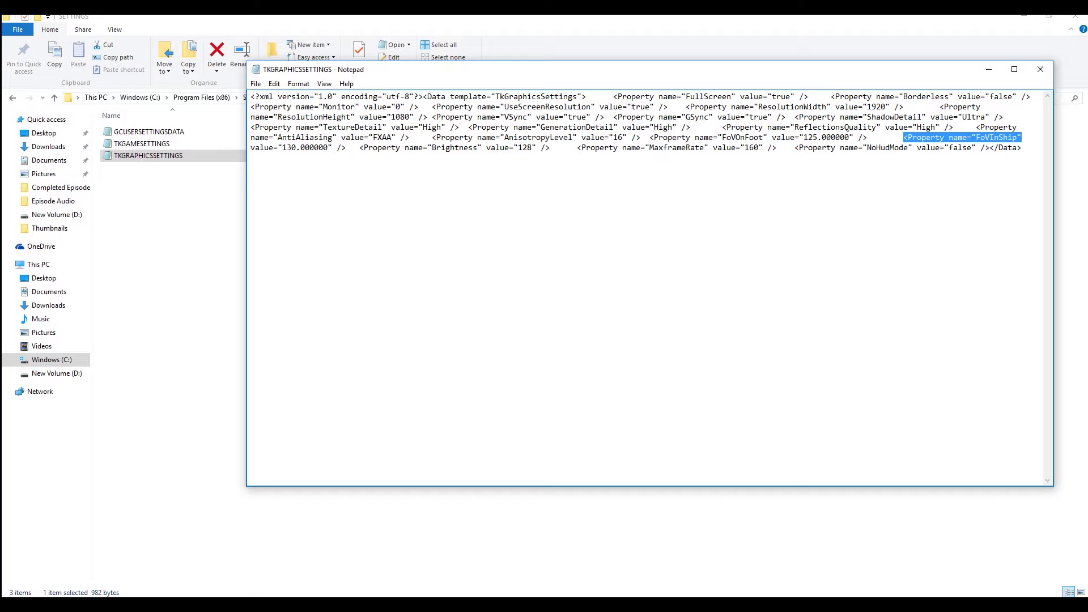
# Step: Highlight the 130 in the FoVInShip value in Notepad
pyautogui.click(252, 158)
pyautogui.hotkey('shift', 'Right')
pyautogui.hotkey('shift', 'Right')
pyautogui.hotkey('shift', 'Right')
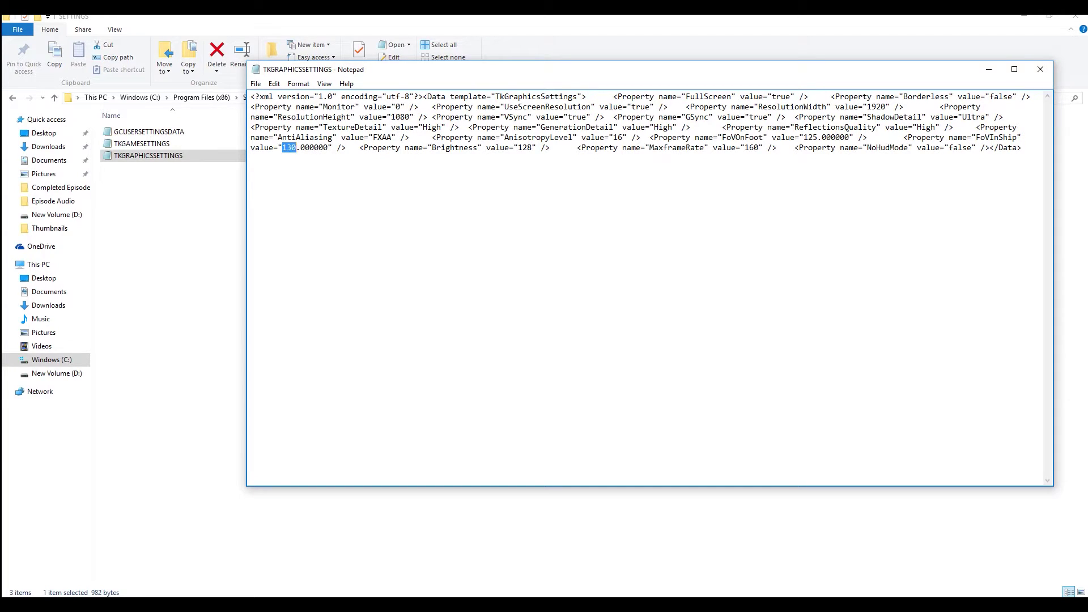